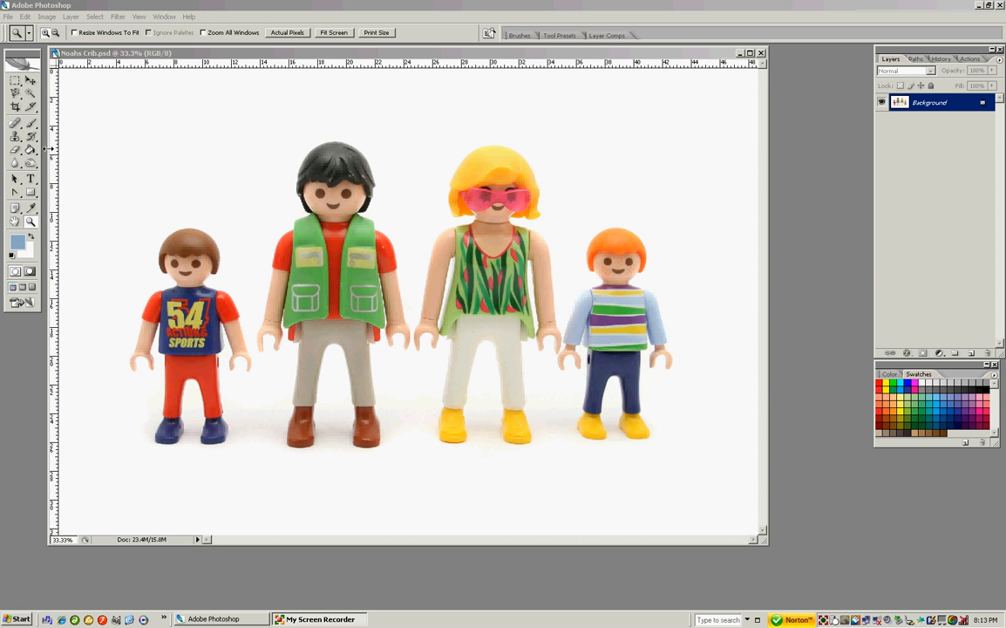
Step: Select the boy in the "54 Action & Sports" shirt by tracing his full outline with the Magnetic Lasso
{"action": "left_click", "coordinate": [15, 95]}
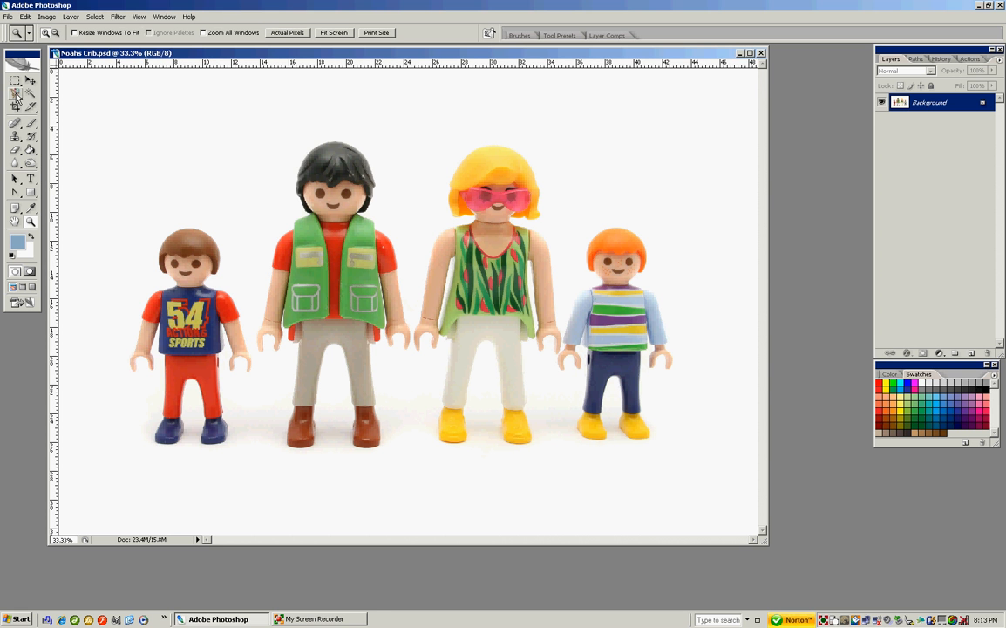
{"action": "left_click", "coordinate": [16, 94]}
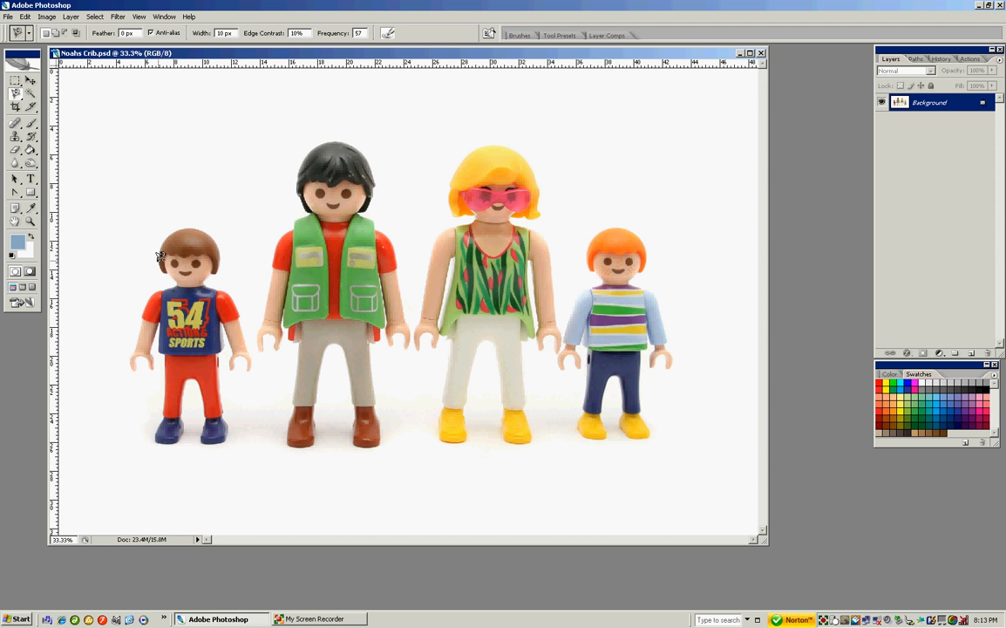
{"action": "left_click", "coordinate": [159, 260]}
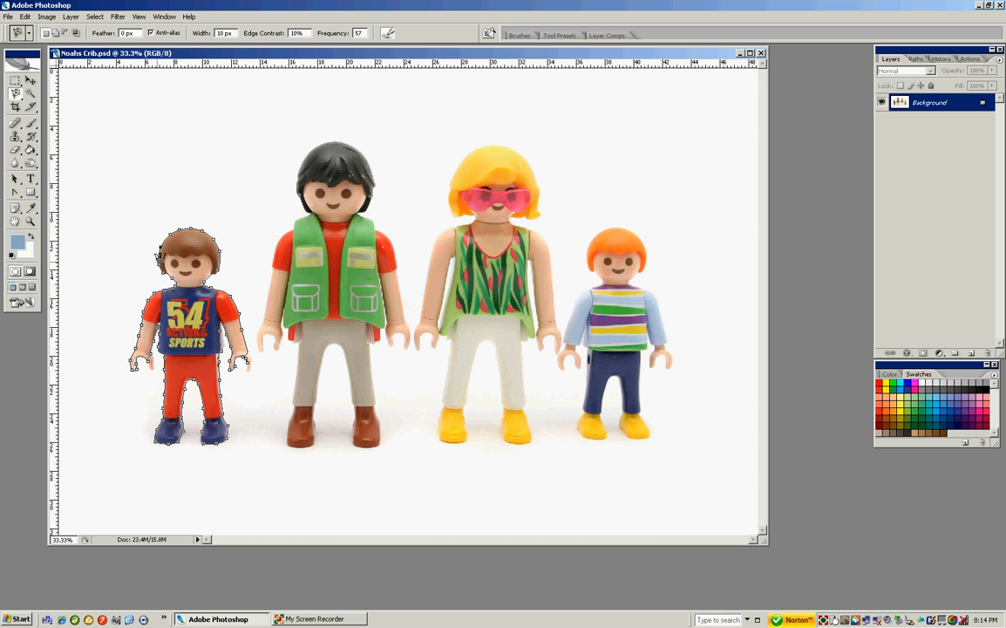
{"action": "left_click", "coordinate": [159, 255]}
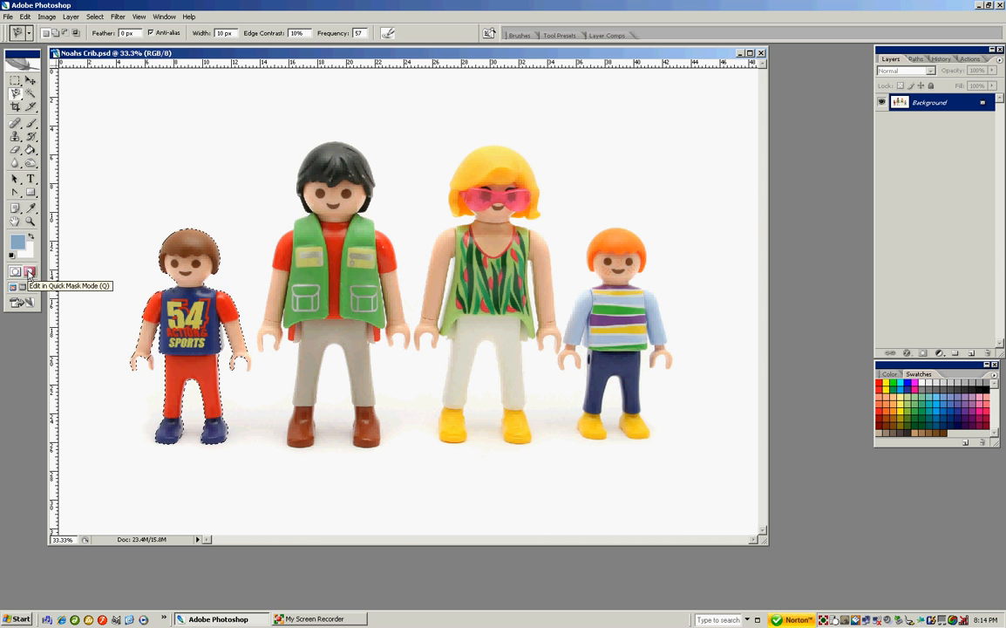
Step: Preview the boy's selection as a Quick Mask overlay and return to Standard mode
{"action": "left_click", "coordinate": [30, 274]}
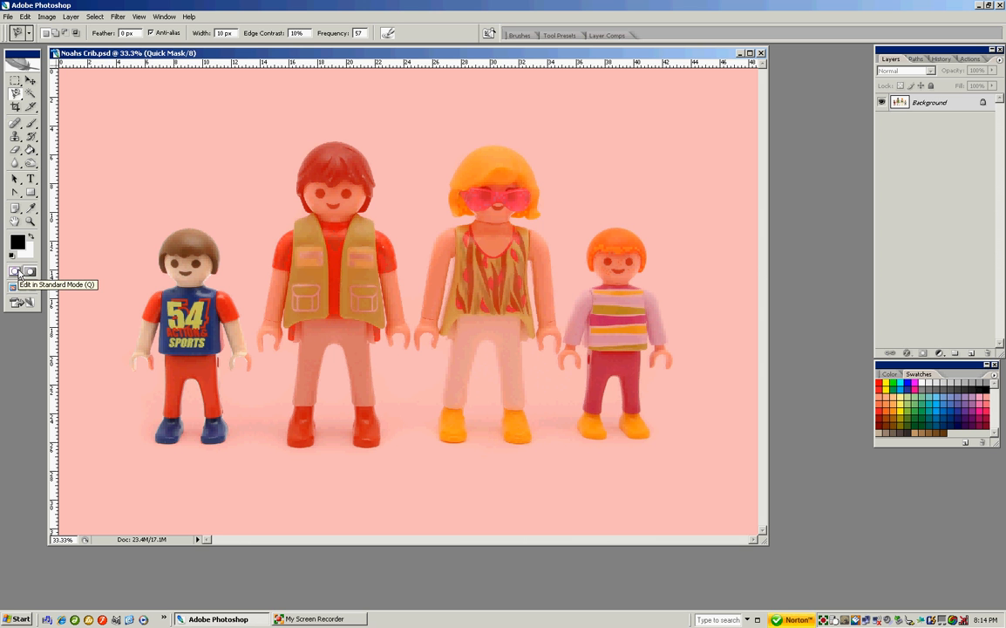
{"action": "left_click", "coordinate": [16, 272]}
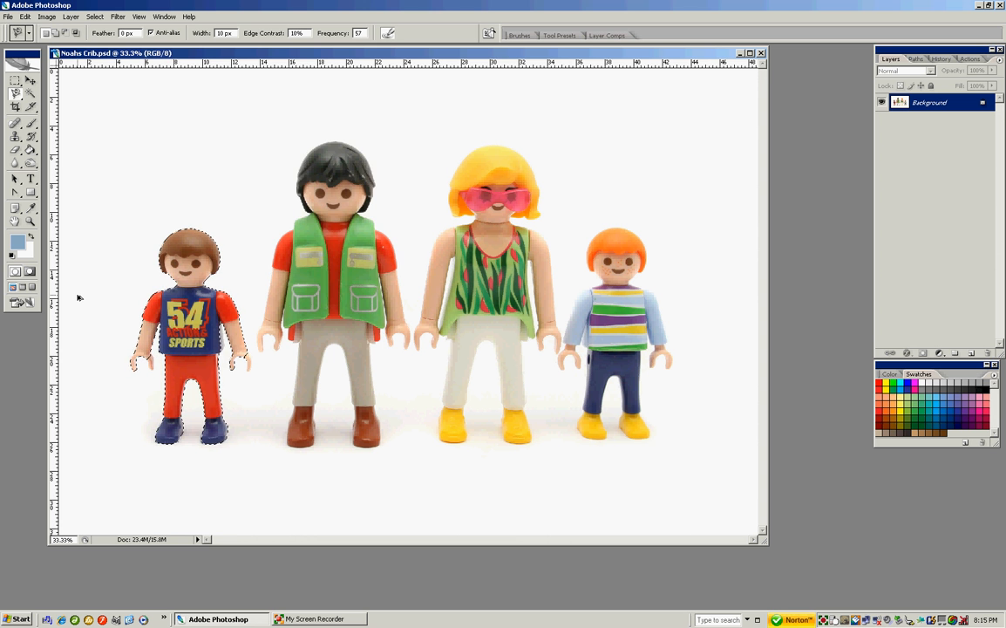
Step: Invert the selection and check it in Quick Mask mode before returning to Standard mode
{"action": "key", "text": "ctrl+alt+i"}
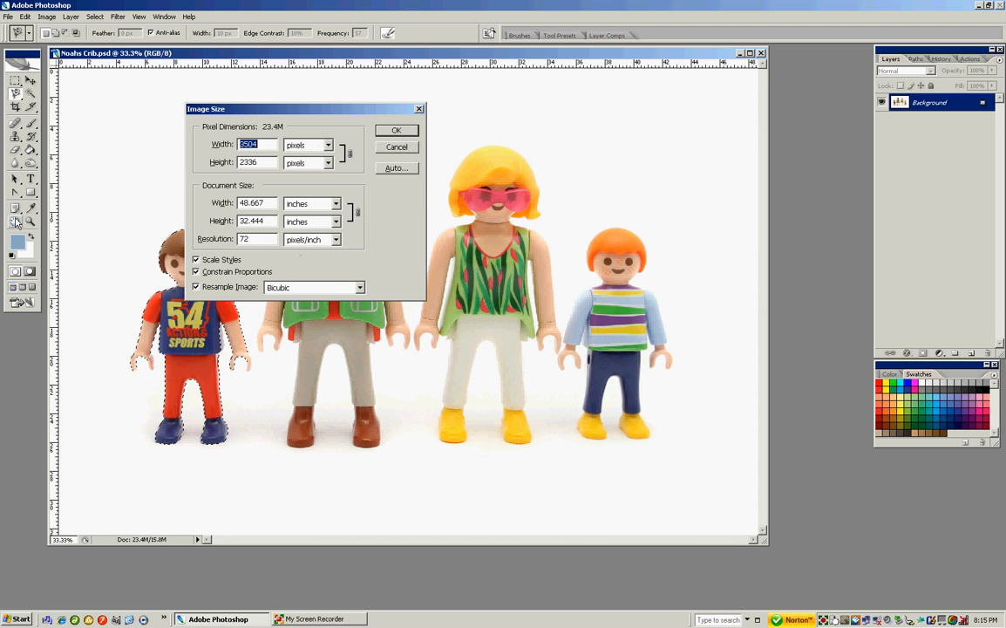
{"action": "left_click", "coordinate": [394, 149]}
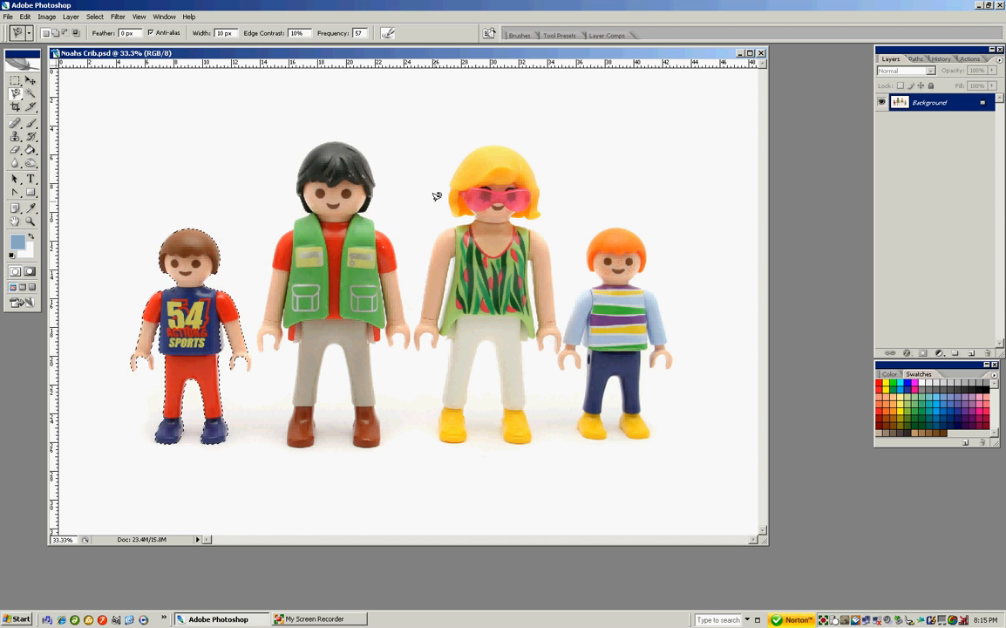
{"action": "key", "text": "ctrl+shift+i"}
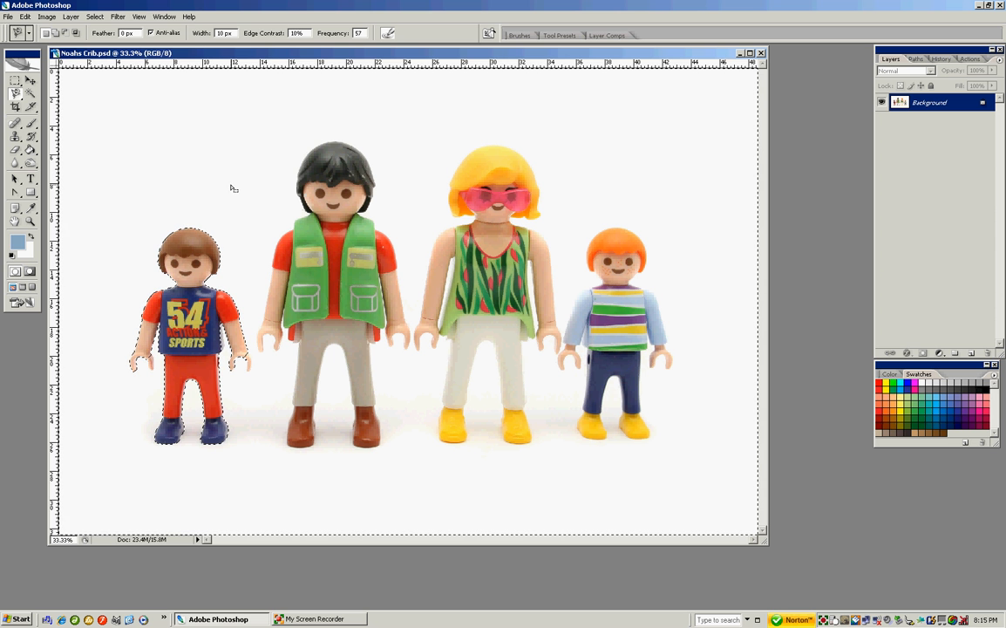
{"action": "left_click", "coordinate": [33, 275]}
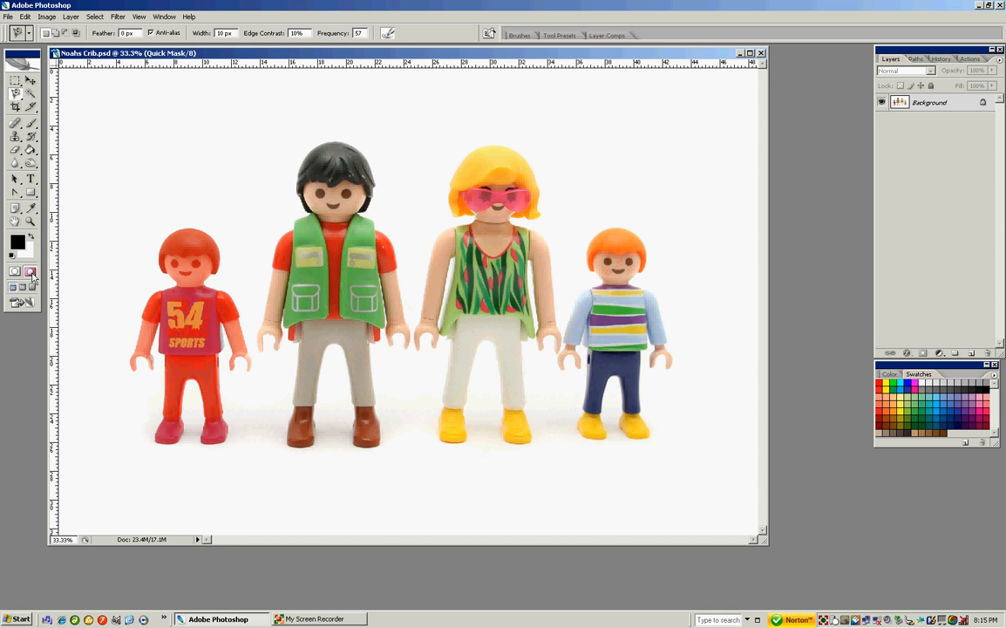
{"action": "left_click", "coordinate": [14, 272]}
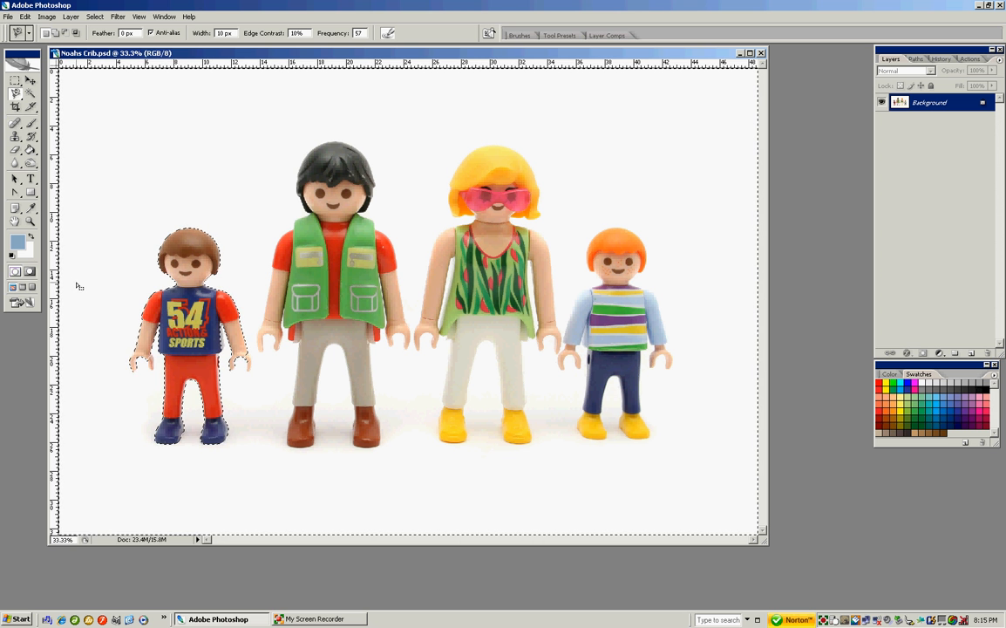
Step: Set the foreground color to black (000000) and ready the Brush tool with an 8 px diameter and 100% hardness
{"action": "left_click", "coordinate": [17, 242]}
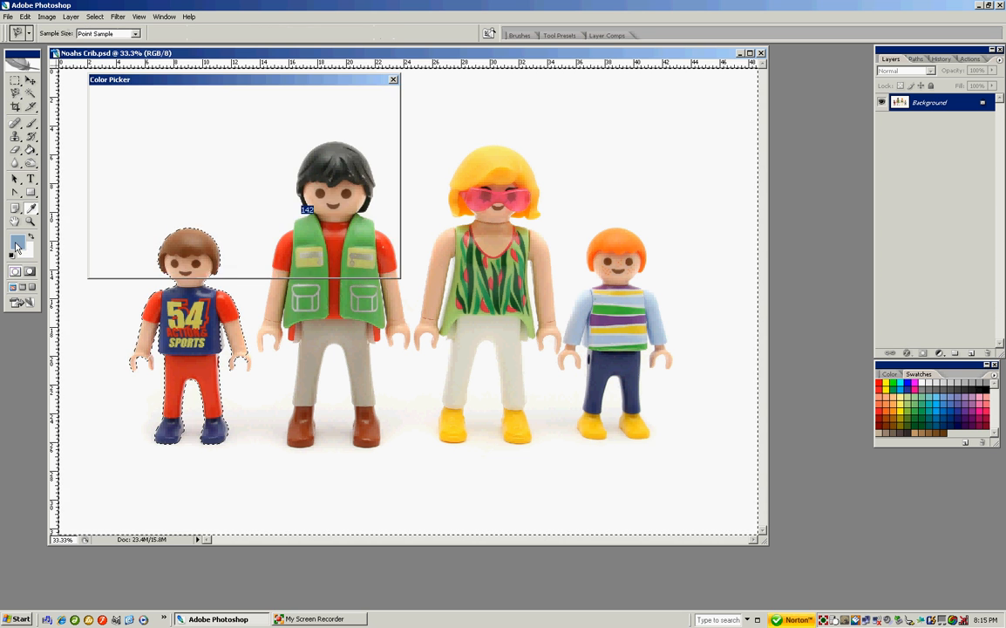
{"action": "left_click_drag", "start_coordinate": [100, 235], "coordinate": [81, 267]}
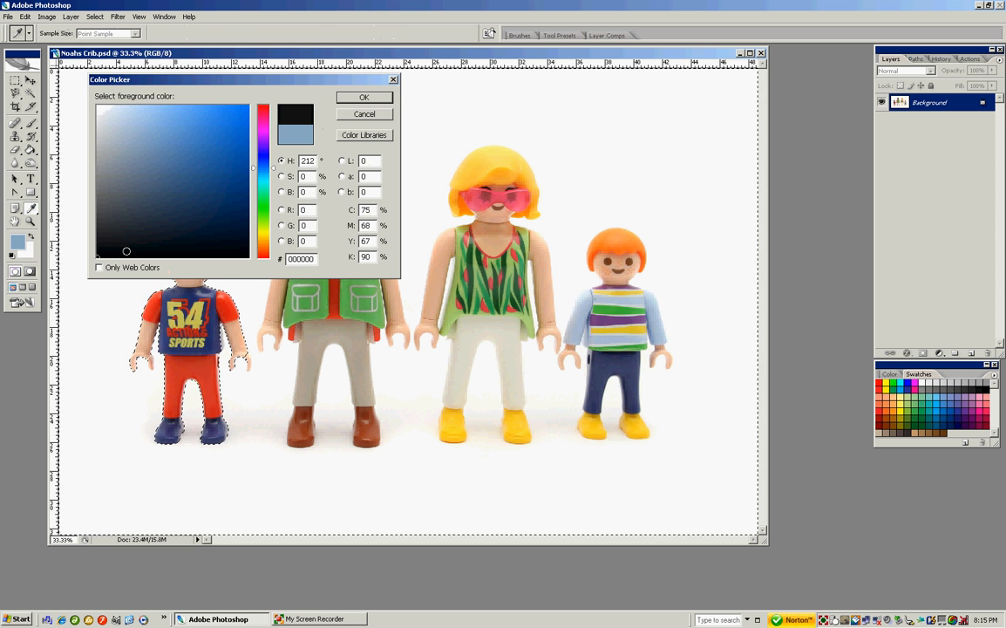
{"action": "left_click", "coordinate": [362, 97]}
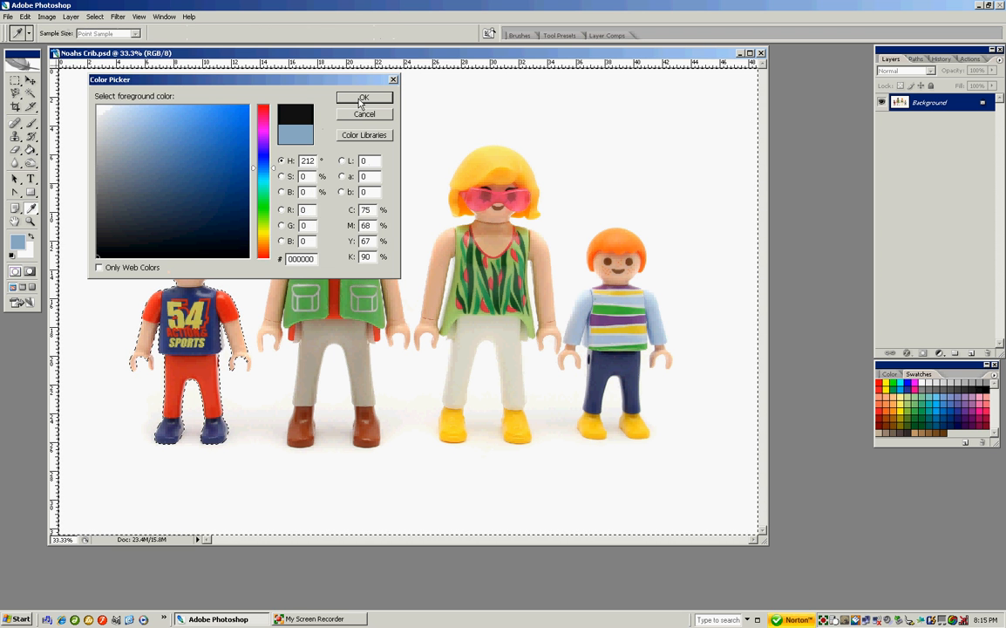
{"action": "left_click", "coordinate": [32, 123]}
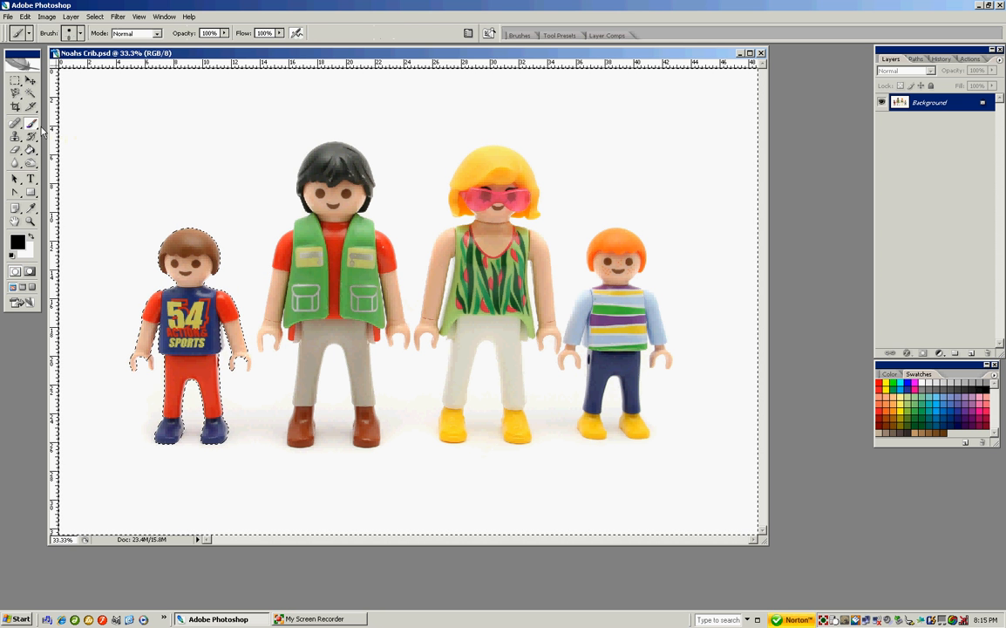
{"action": "left_click", "coordinate": [75, 32]}
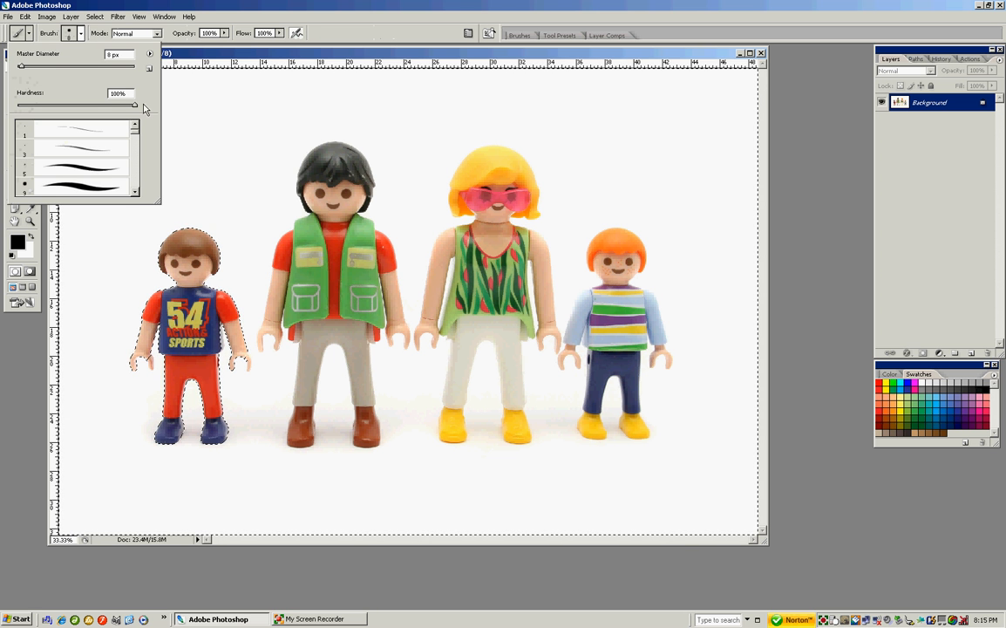
{"action": "double_click", "coordinate": [110, 92]}
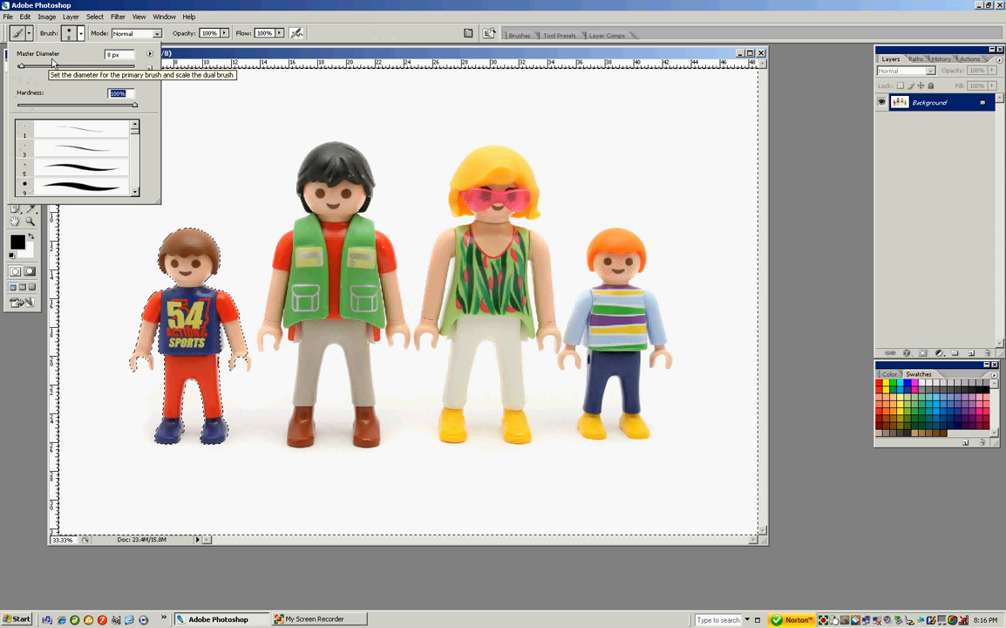
{"action": "left_click", "coordinate": [96, 41]}
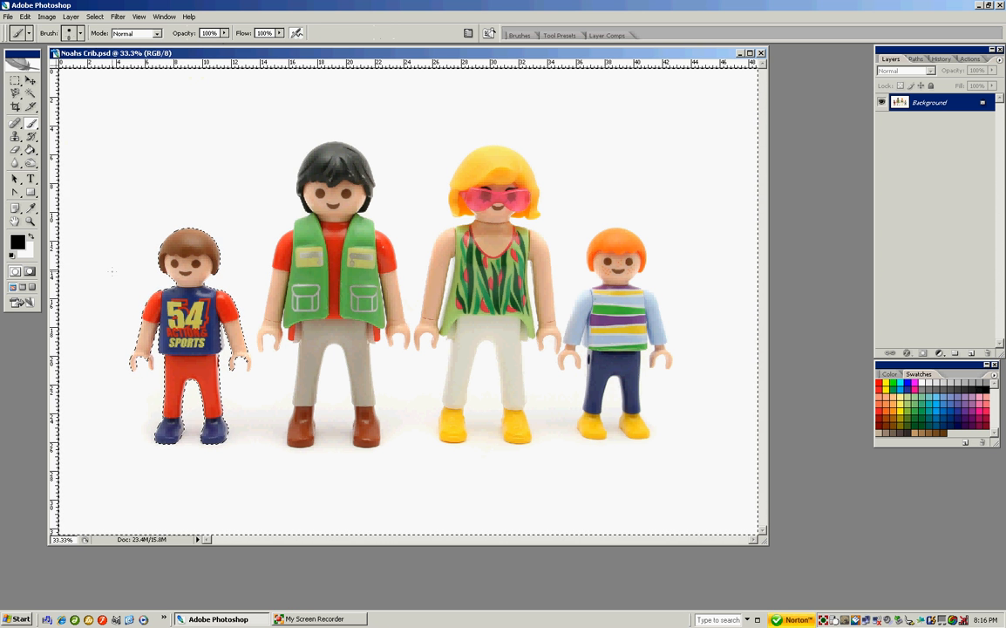
Step: In Quick Mask mode, paint over the unmasked finger of the boy's hand on the outer side of the group
{"action": "left_click", "coordinate": [32, 274]}
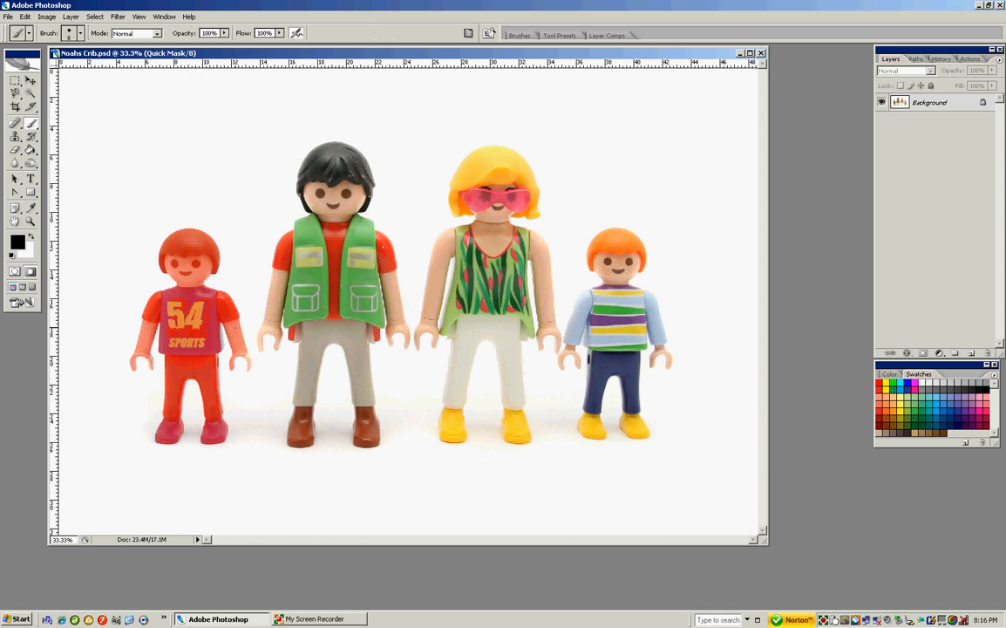
{"action": "left_click", "coordinate": [29, 220]}
{"action": "left_click_drag", "start_coordinate": [104, 274], "coordinate": [175, 361]}
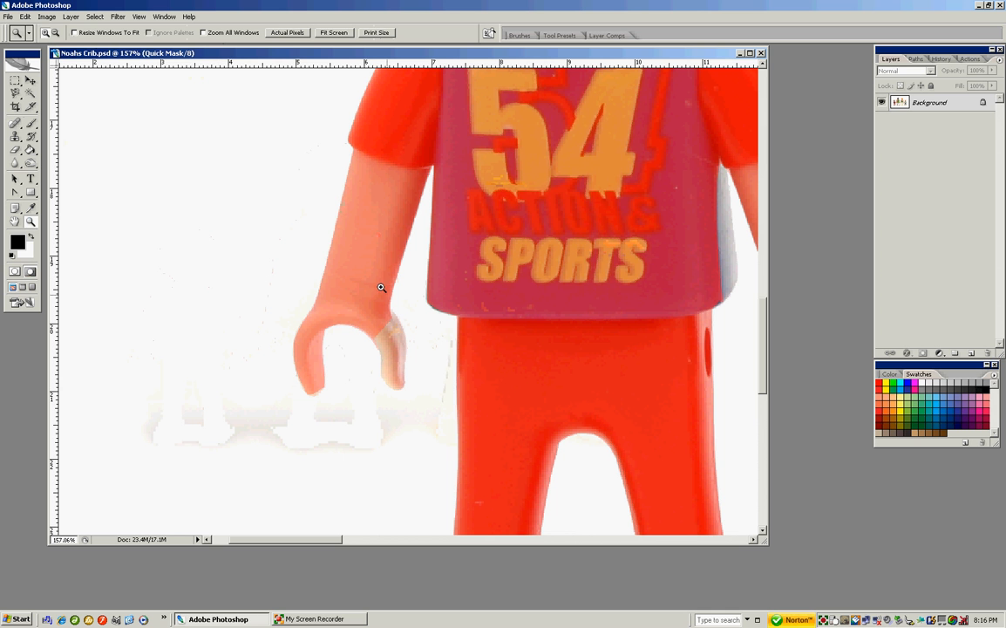
{"action": "left_click", "coordinate": [32, 124]}
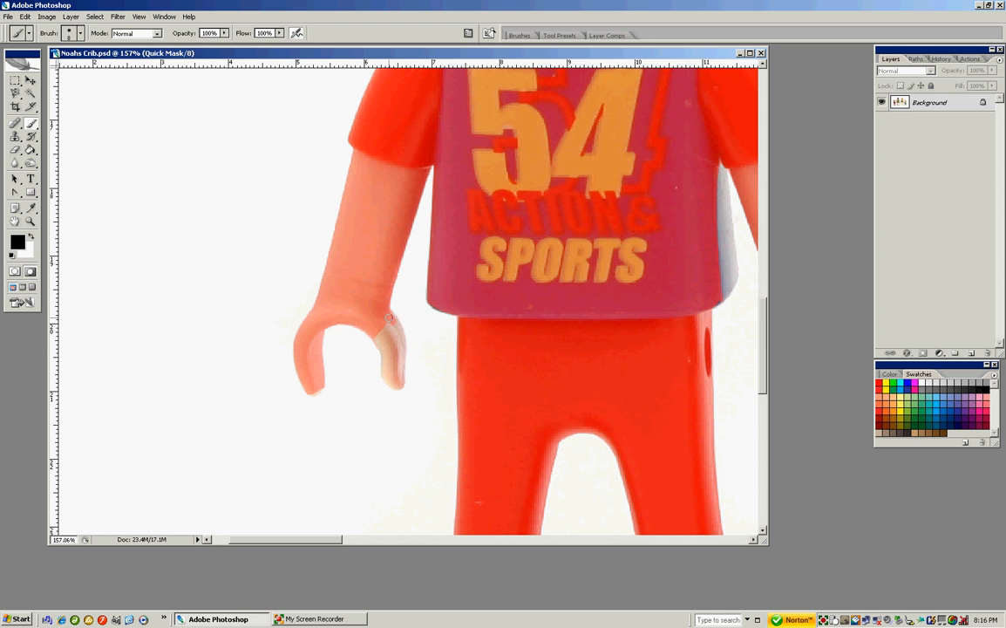
{"action": "left_click_drag", "start_coordinate": [390, 316], "coordinate": [397, 338]}
{"action": "mouse_move", "coordinate": [383, 361]}
{"action": "left_mouse_down"}
{"action": "mouse_move", "coordinate": [376, 332]}
{"action": "mouse_move", "coordinate": [394, 368]}
{"action": "mouse_move", "coordinate": [390, 327]}
{"action": "mouse_move", "coordinate": [388, 349]}
{"action": "left_mouse_up"}
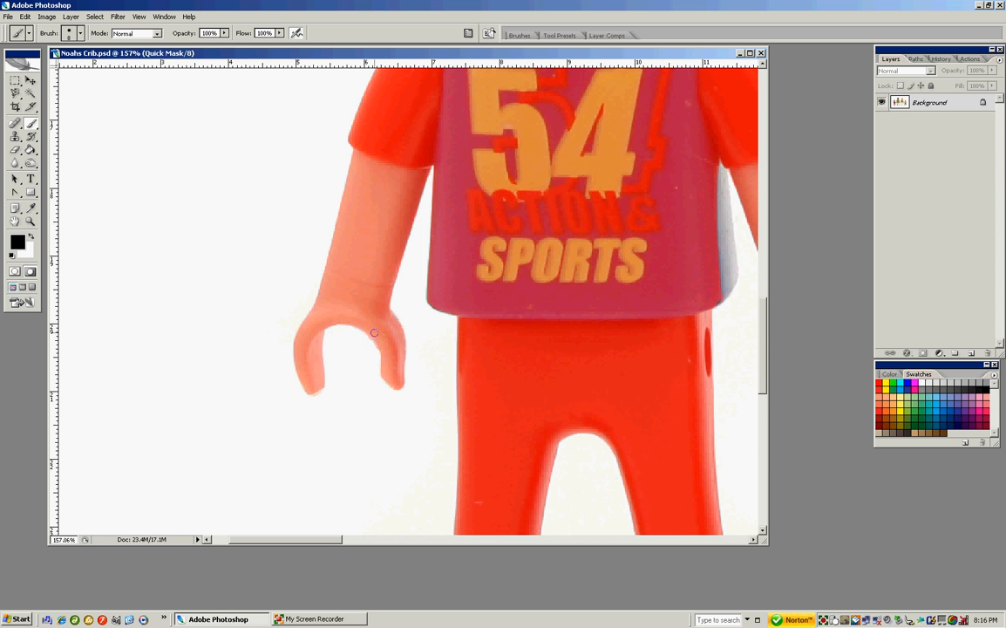
Step: Paint the mask over the missed gray-blue strip along the side of the boy's shirt
{"action": "scroll", "coordinate": [410, 324], "scroll_direction": "right", "scroll_amount": 5}
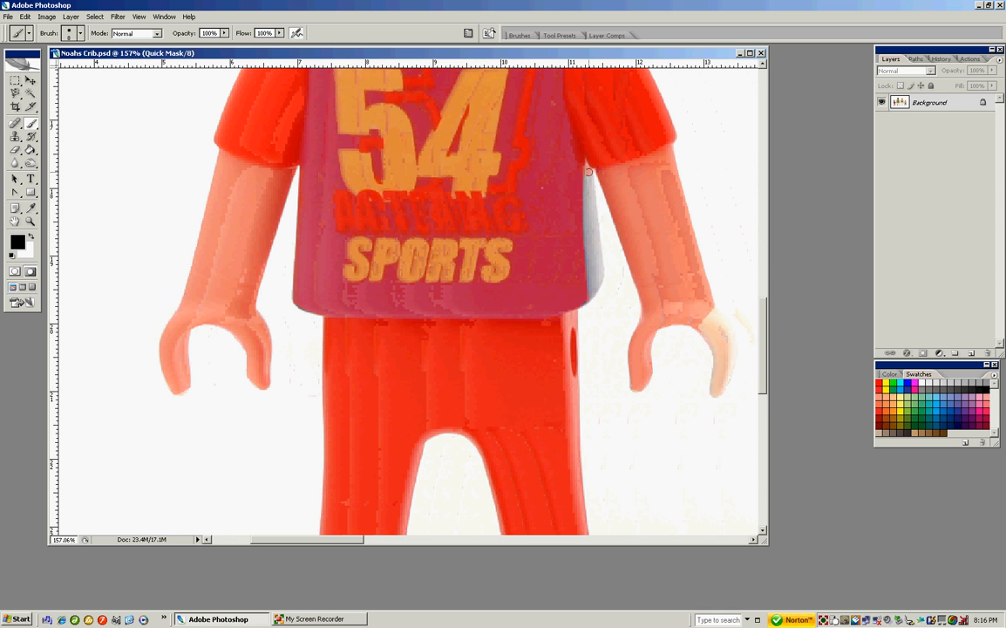
{"action": "left_click", "coordinate": [601, 265], "text": "shift"}
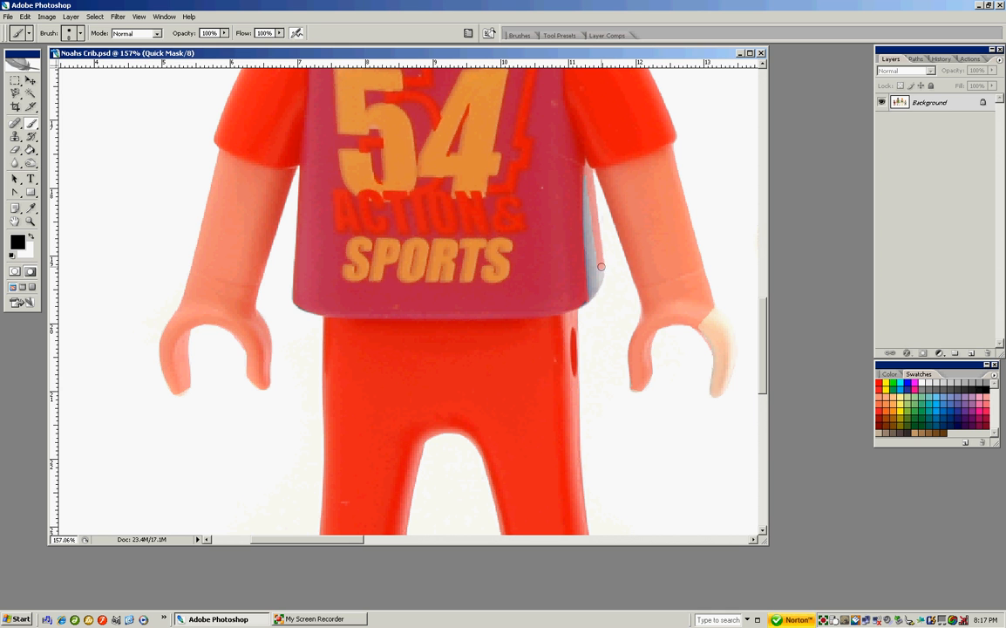
{"action": "mouse_move", "coordinate": [601, 267]}
{"action": "left_mouse_down"}
{"action": "mouse_move", "coordinate": [576, 304]}
{"action": "mouse_move", "coordinate": [591, 297]}
{"action": "mouse_move", "coordinate": [584, 177]}
{"action": "mouse_move", "coordinate": [592, 282]}
{"action": "mouse_move", "coordinate": [592, 235]}
{"action": "left_mouse_up"}
Step: Paint the mask over the unmasked outer finger of the boy's other hand and return to Standard mode
{"action": "scroll", "coordinate": [671, 299], "scroll_direction": "right", "scroll_amount": 4}
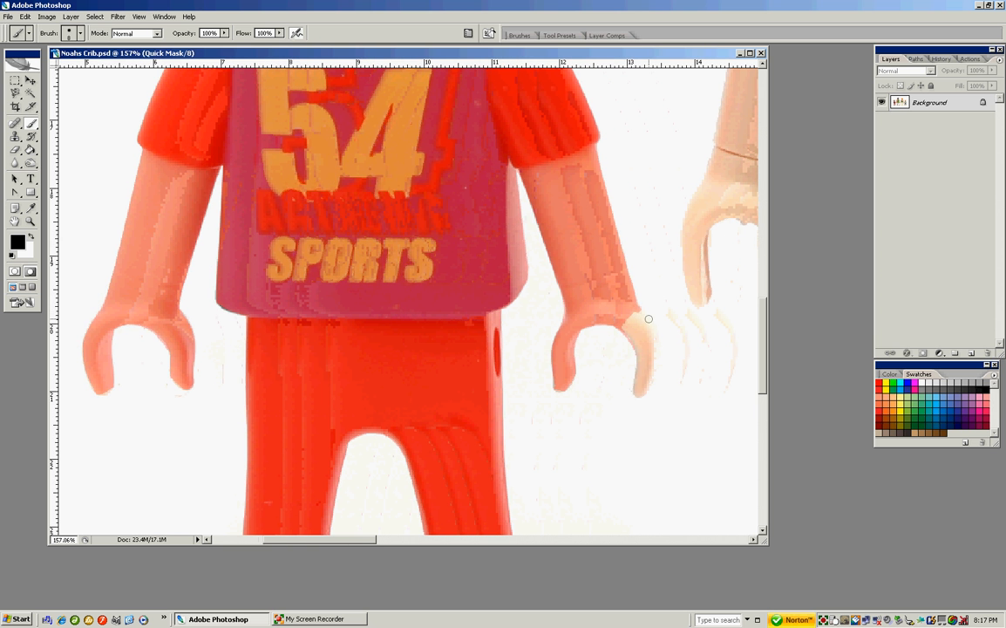
{"action": "left_click", "coordinate": [647, 319], "text": "shift"}
{"action": "left_click", "coordinate": [655, 332], "text": "shift"}
{"action": "left_click", "coordinate": [659, 353], "text": "shift"}
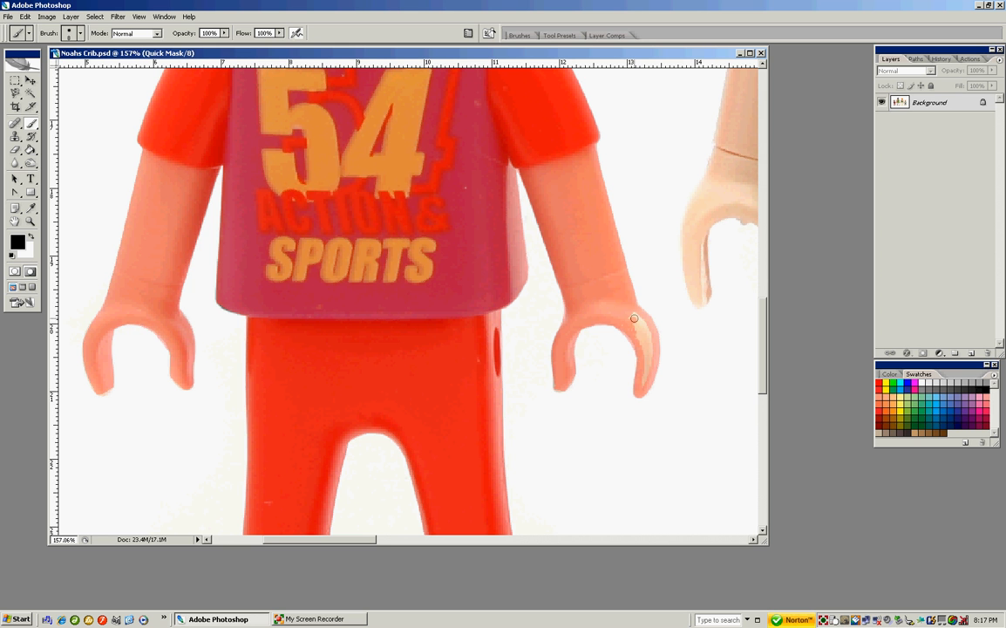
{"action": "mouse_move", "coordinate": [632, 317]}
{"action": "left_mouse_down"}
{"action": "mouse_move", "coordinate": [651, 343]}
{"action": "mouse_move", "coordinate": [645, 376]}
{"action": "mouse_move", "coordinate": [638, 327]}
{"action": "mouse_move", "coordinate": [645, 339]}
{"action": "left_mouse_up"}
{"action": "key", "text": "ctrl+0"}
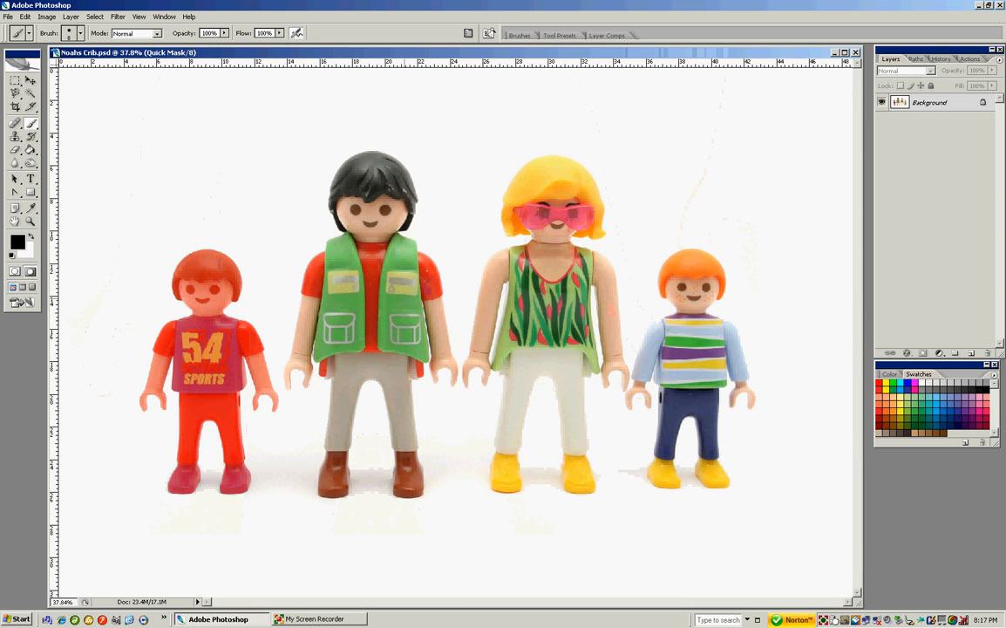
{"action": "left_click", "coordinate": [15, 272]}
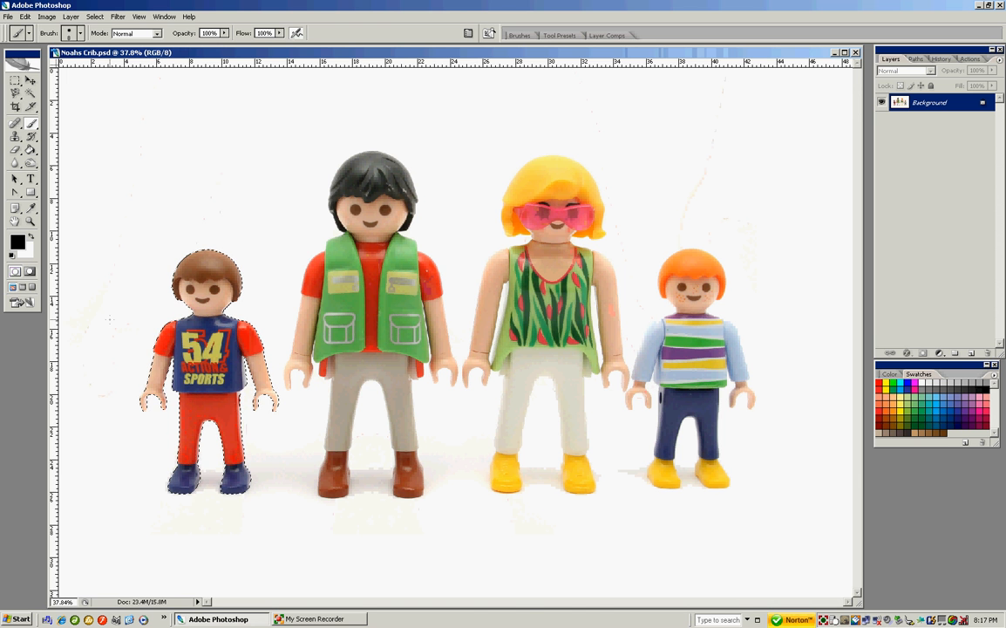
Step: Try moving the selected boy upward with the Move tool, and undo the move
{"action": "left_click", "coordinate": [32, 80]}
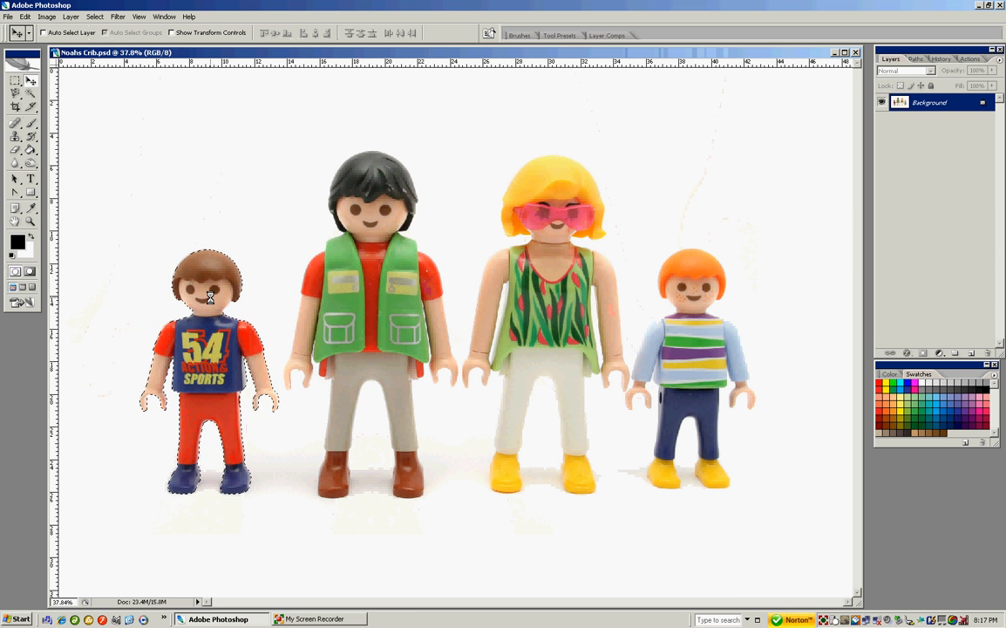
{"action": "left_click_drag", "start_coordinate": [209, 297], "coordinate": [232, 204]}
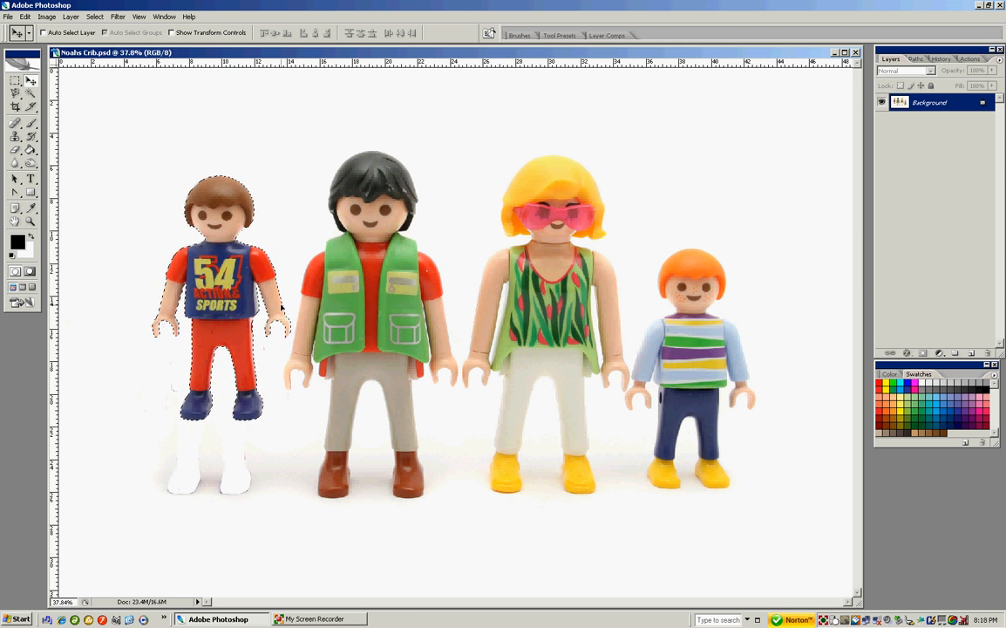
{"action": "key", "text": "ctrl+z"}
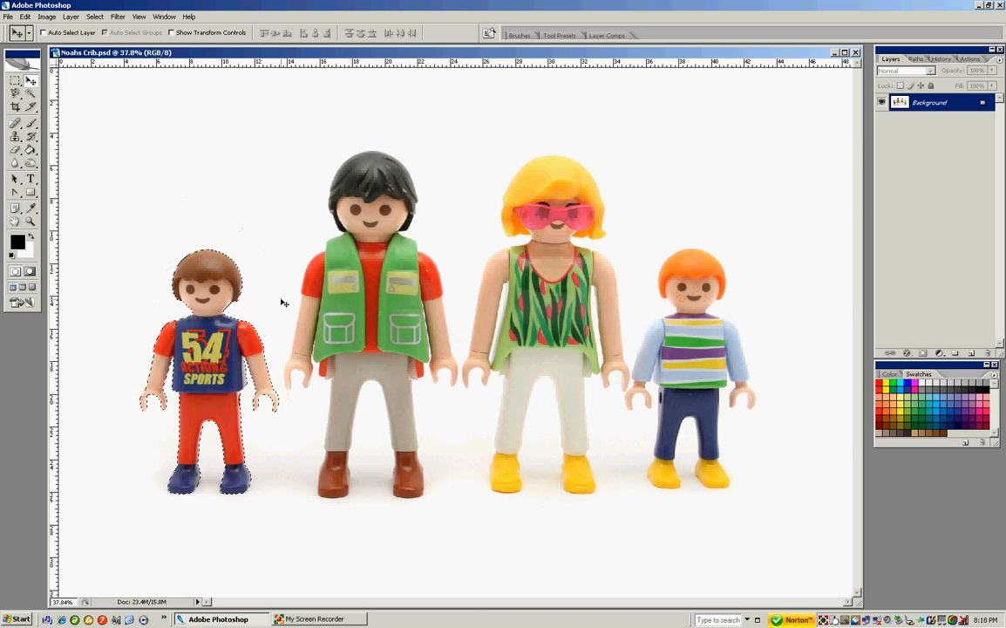